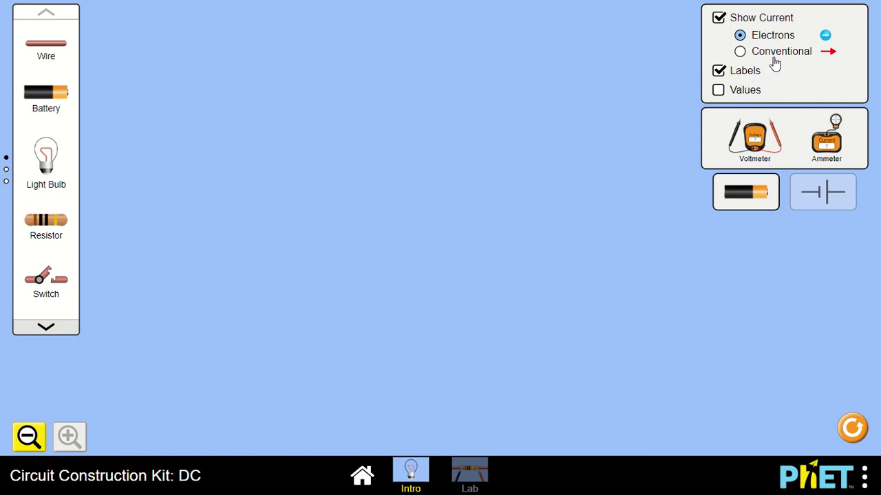
Step: Switch the Show Current option from Electrons to Conventional
left_click(741, 54)
left_click(45, 328)
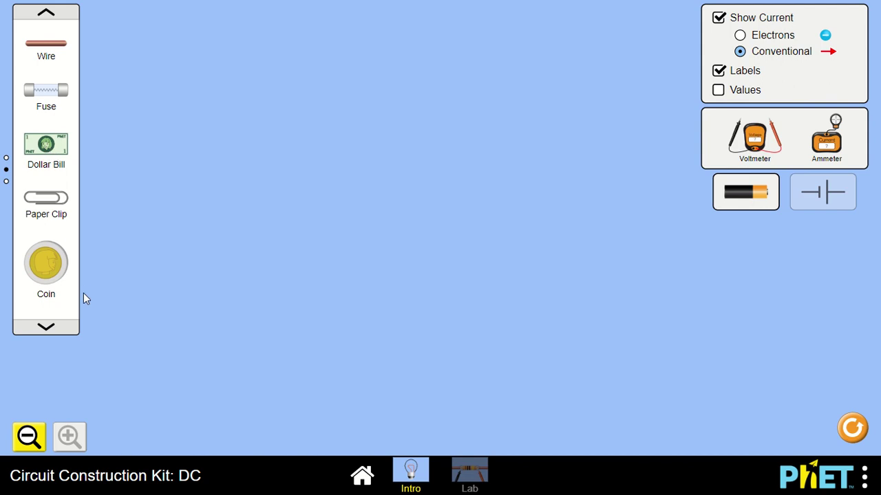
left_click(45, 327)
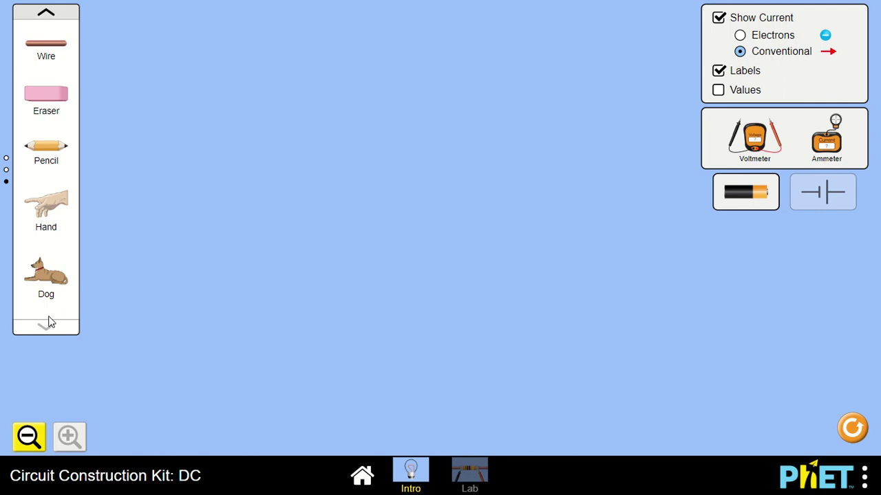
left_click(46, 19)
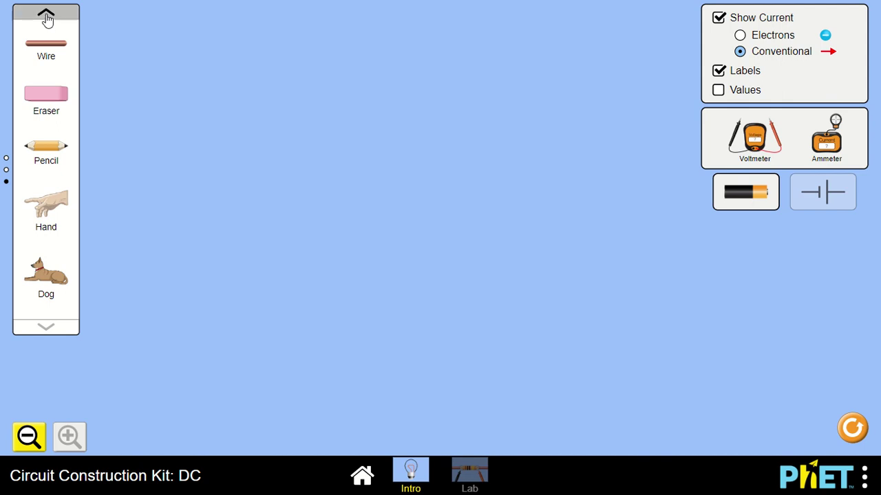
left_click(46, 16)
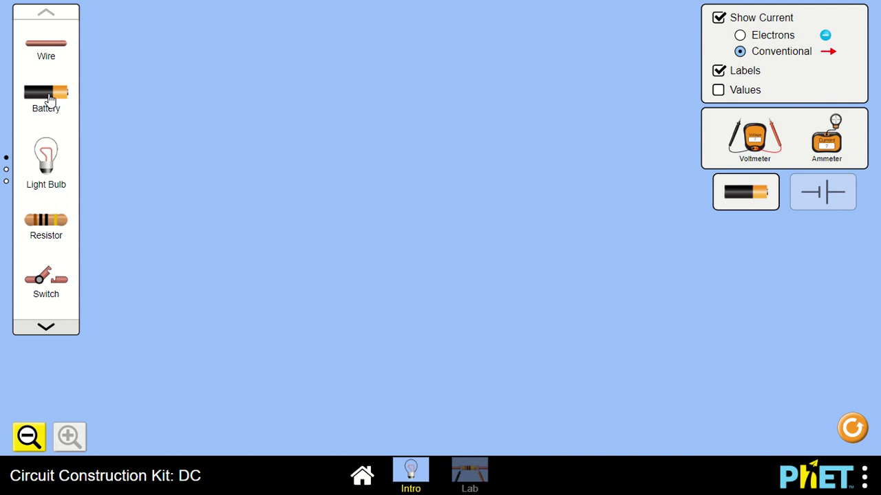
Step: Place a battery at the top, a light bulb below it, a switch at lower left, and a wire in the middle
left_click_drag(53, 102, 373, 121)
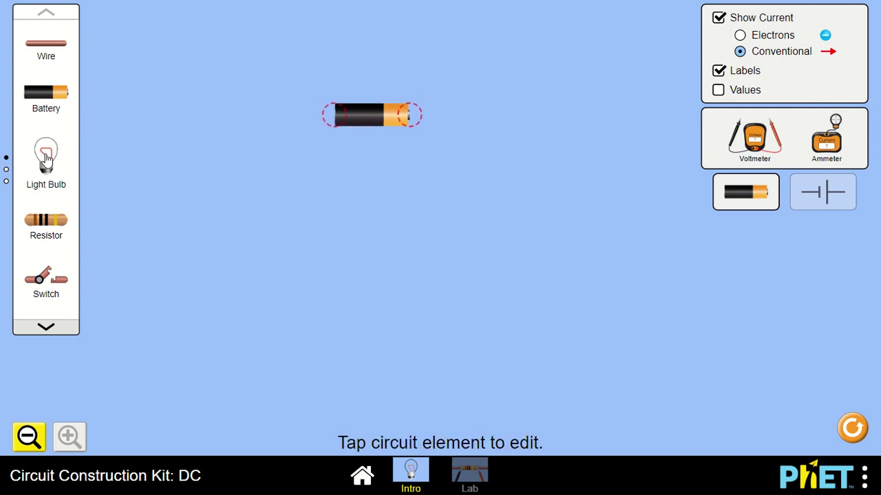
left_click_drag(43, 163, 416, 279)
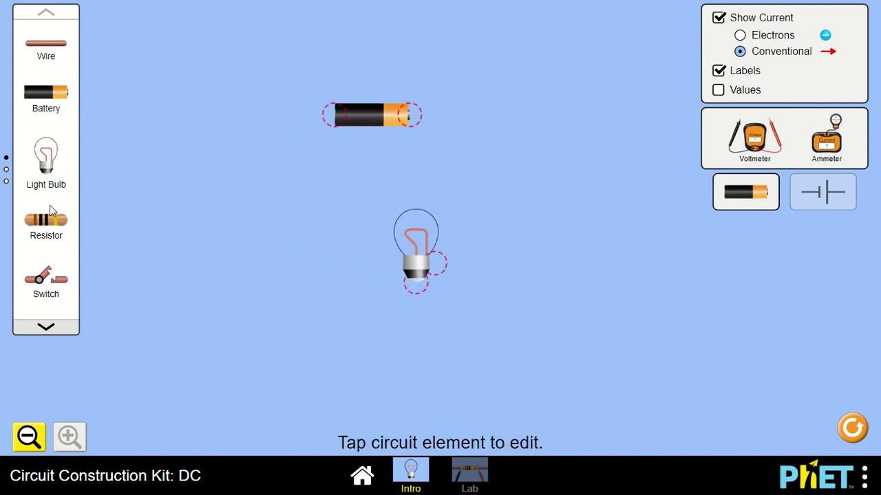
left_click_drag(43, 288, 240, 321)
left_click_drag(45, 43, 280, 208)
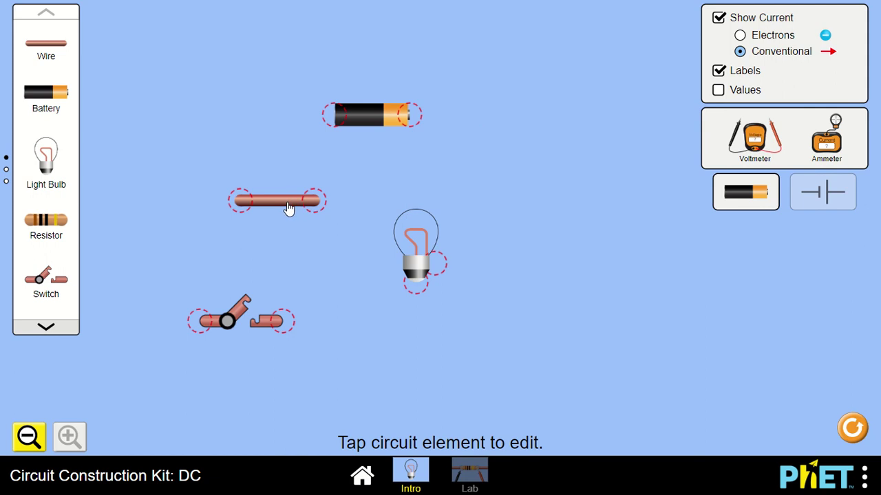
Step: Chain three wires from the battery's positive terminal down the right side
left_click_drag(289, 208, 465, 122)
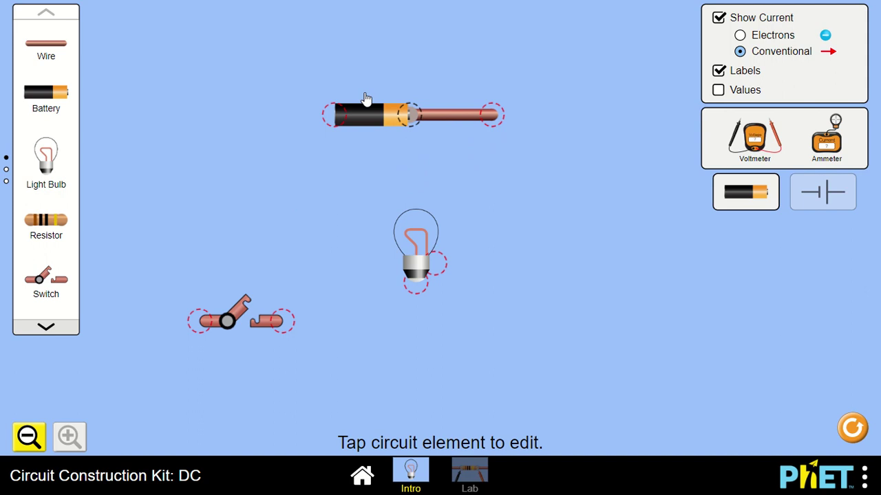
left_click_drag(60, 47, 494, 229)
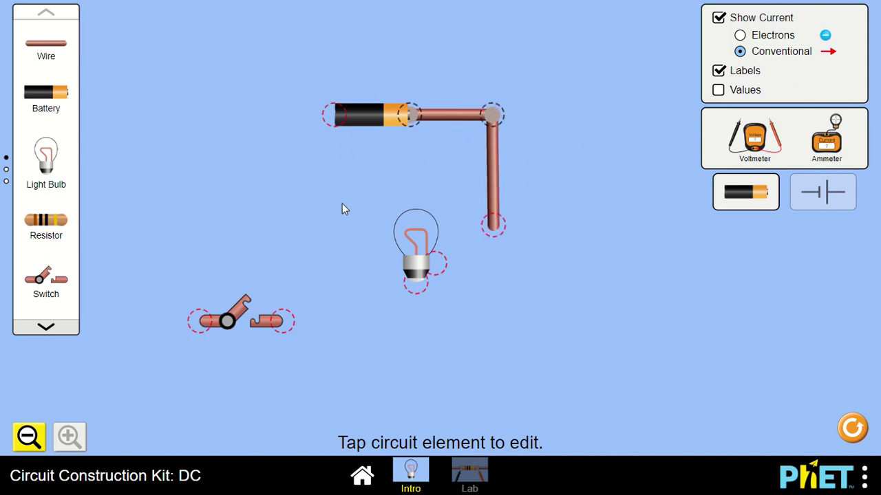
left_click_drag(419, 262, 352, 252)
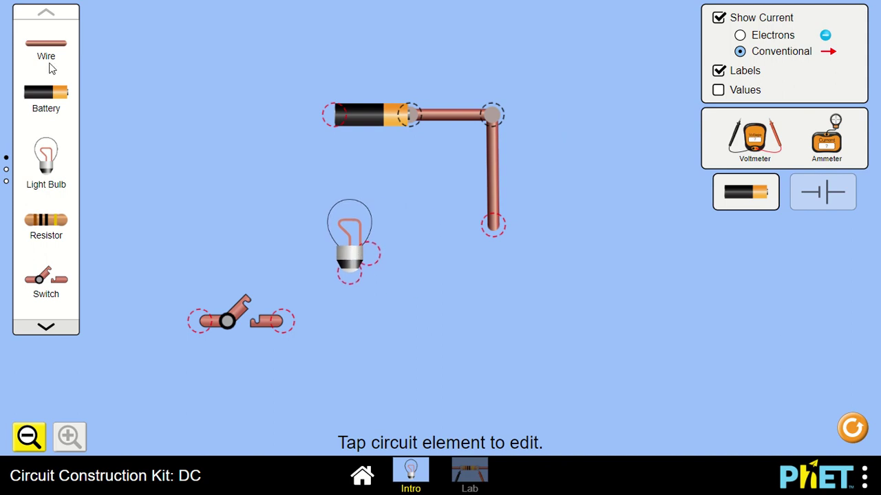
left_click_drag(47, 51, 481, 339)
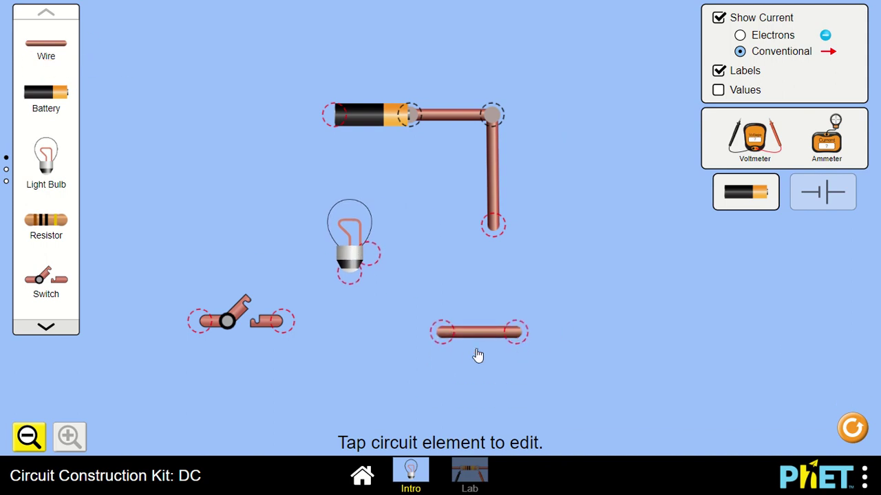
left_click_drag(488, 338, 496, 314)
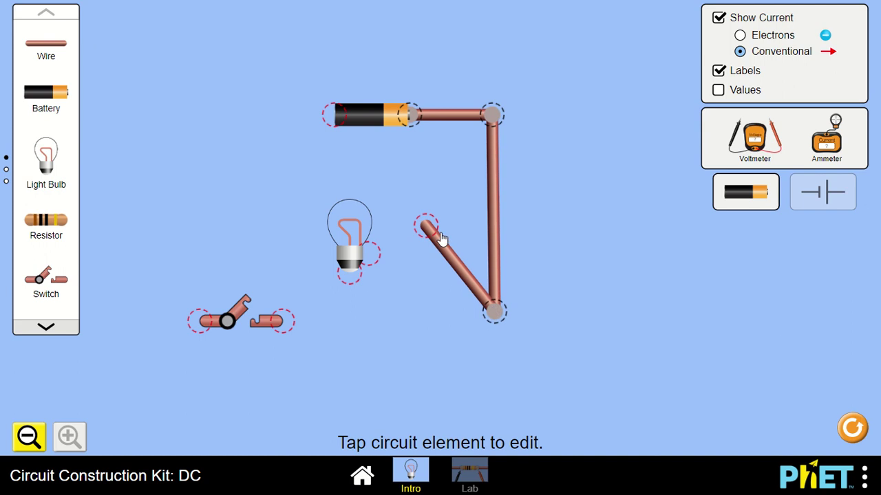
Step: Lay the bottom wire horizontally and snap the bulb's side terminal onto it
left_click_drag(426, 230, 397, 314)
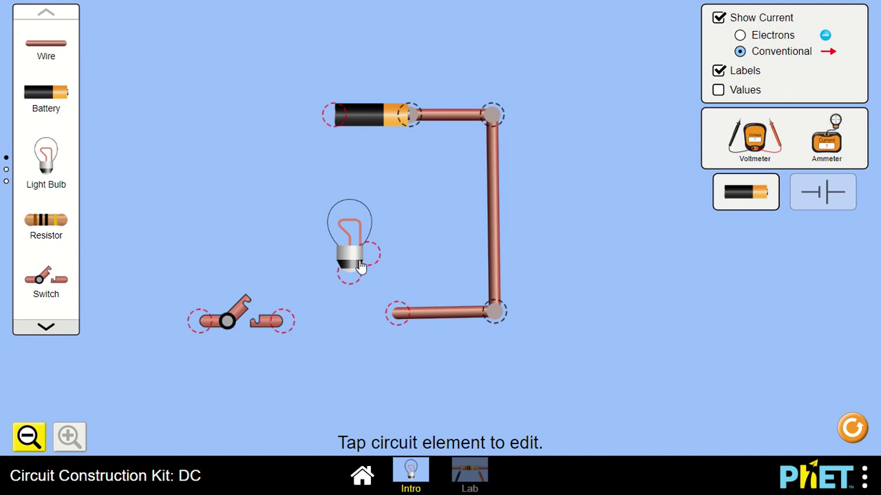
left_click_drag(358, 268, 361, 300)
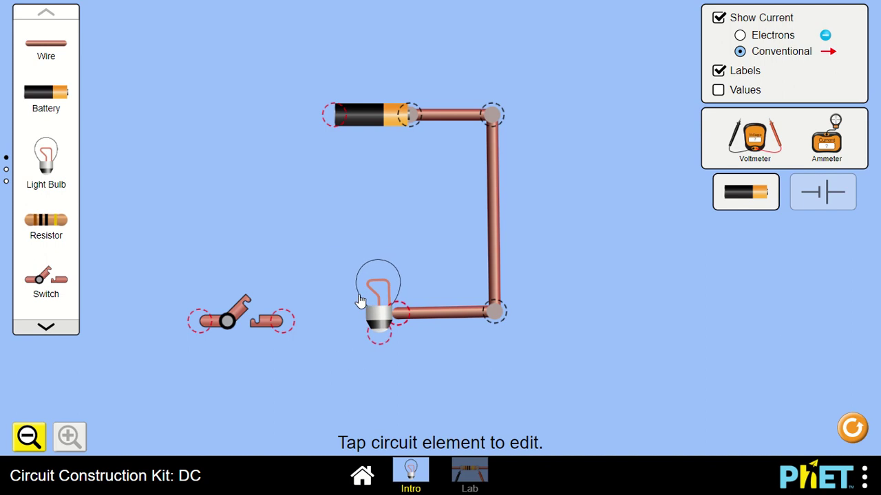
left_click_drag(390, 270, 393, 272)
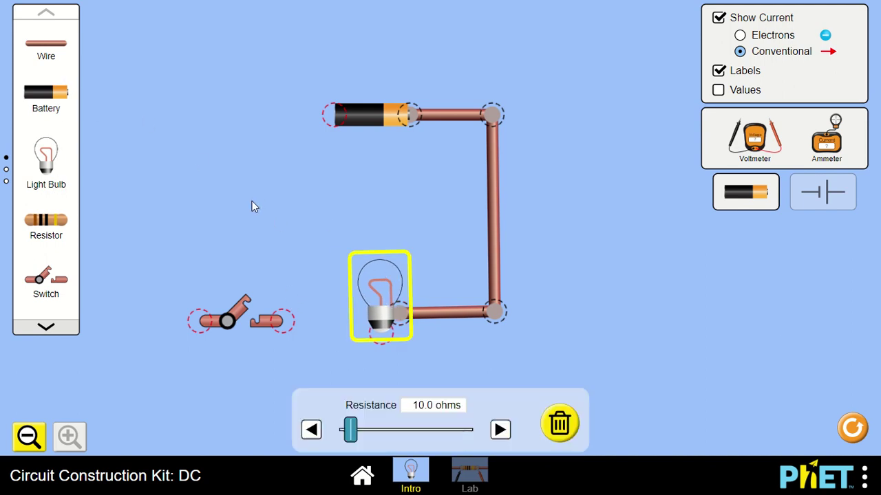
Step: Connect a wire to the bulb's base and attach the switch to it
left_click_drag(55, 55, 307, 258)
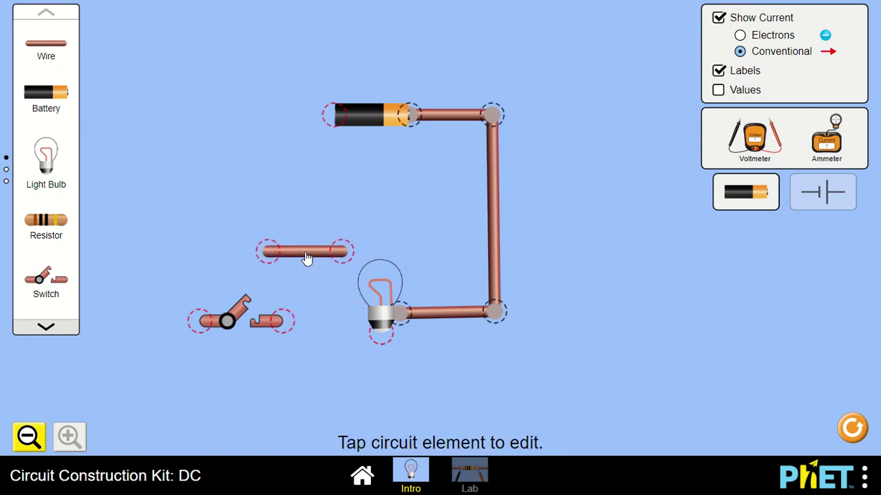
left_click(241, 310)
left_click_drag(240, 310, 152, 239)
left_click_drag(299, 266, 330, 340)
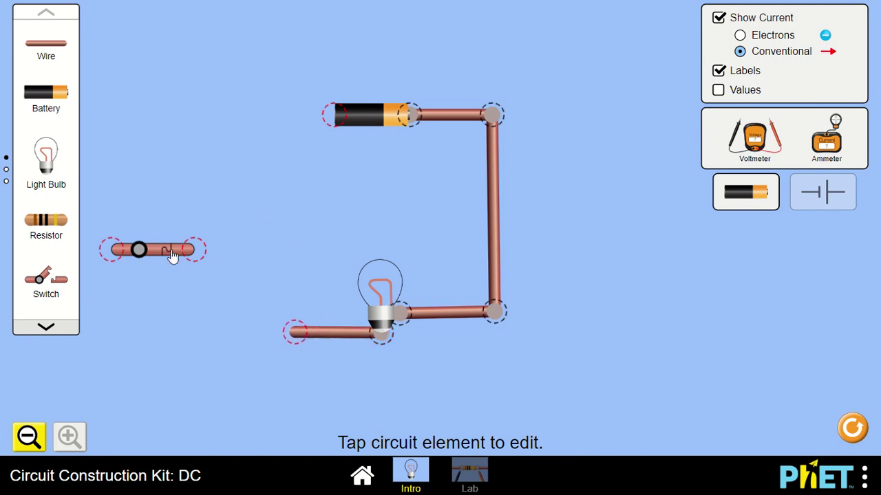
left_click_drag(172, 256, 264, 333)
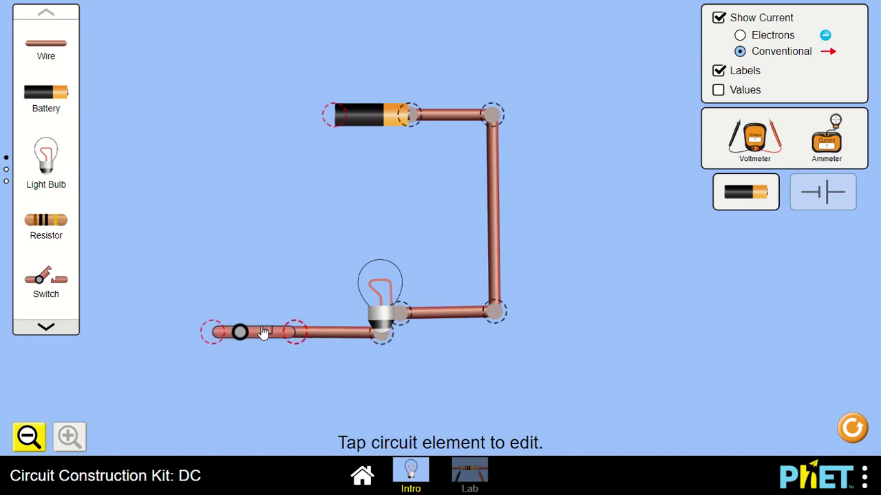
Step: Toggle the switch open and closed several times, leaving it open
left_click(263, 333)
left_click(254, 331)
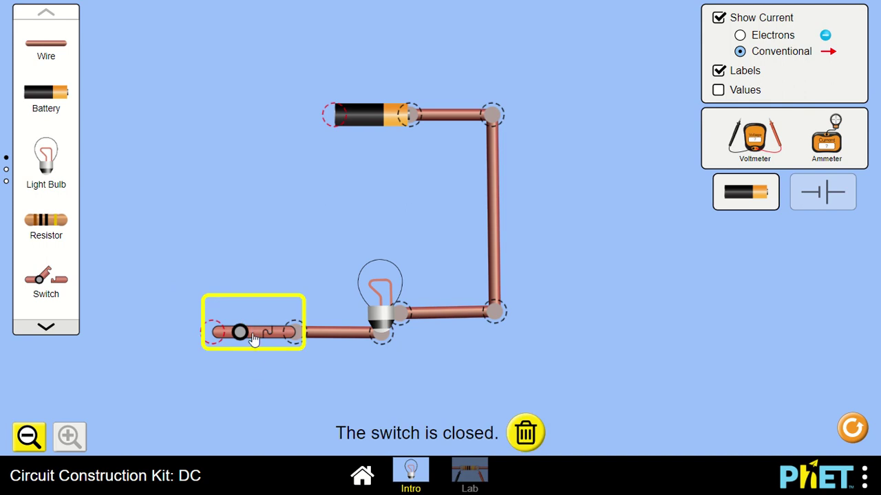
left_click(254, 336)
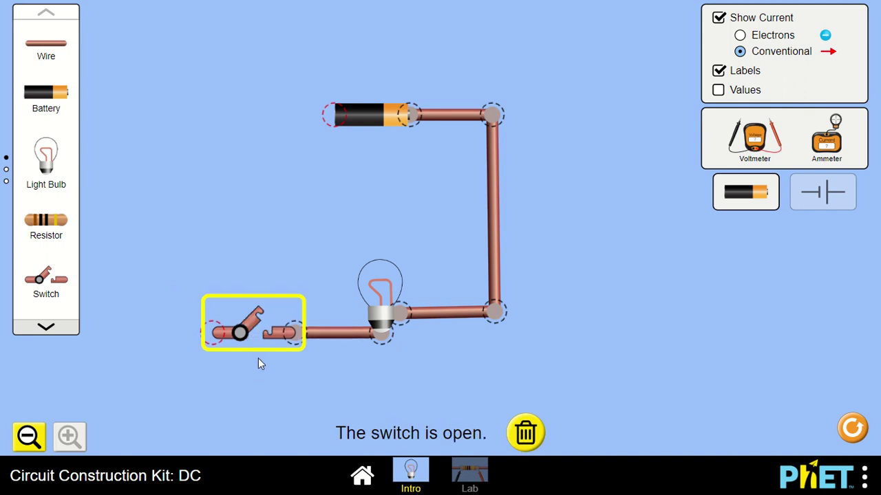
left_click(252, 331)
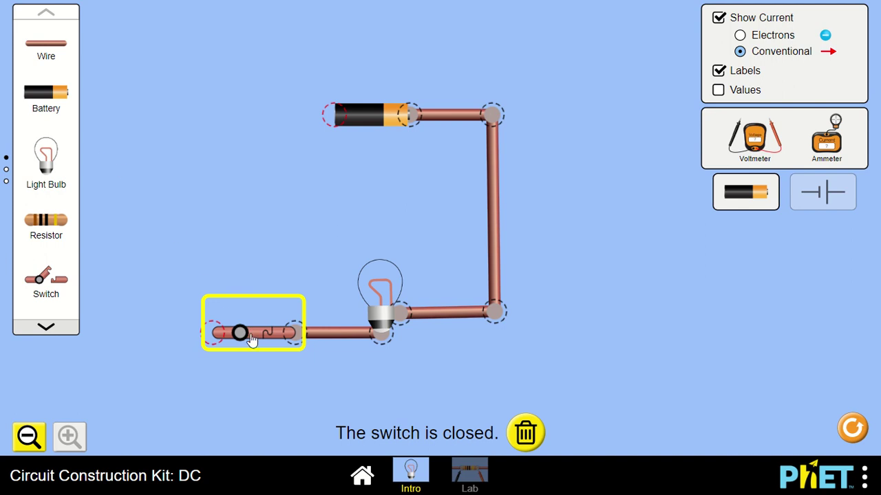
left_click(251, 337)
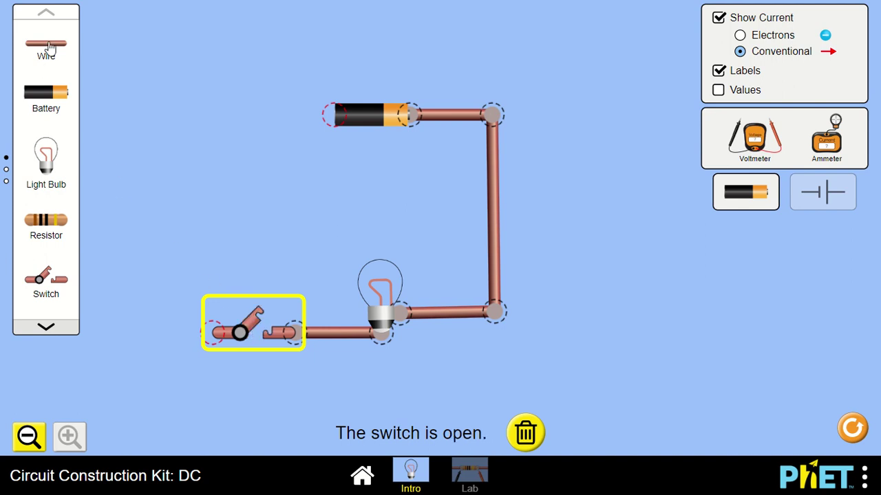
Step: Run two wires from the battery's left terminal down to the switch's free end
left_click_drag(48, 47, 198, 122)
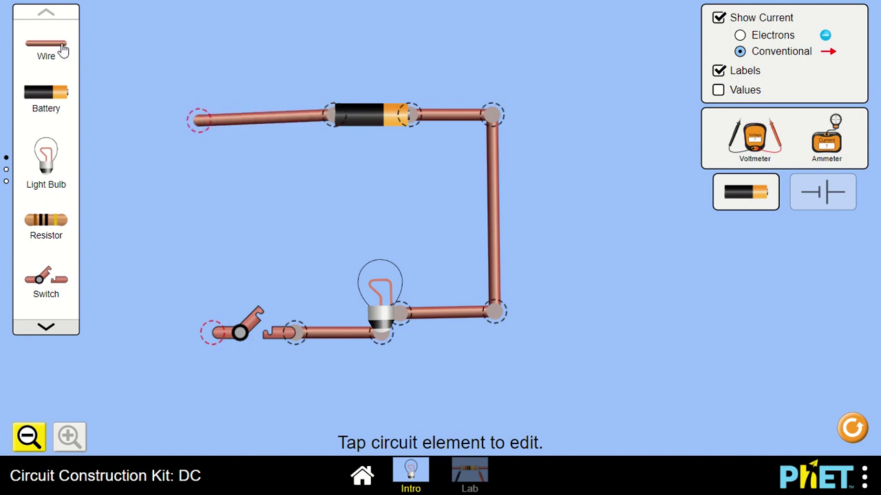
left_click_drag(55, 49, 205, 335)
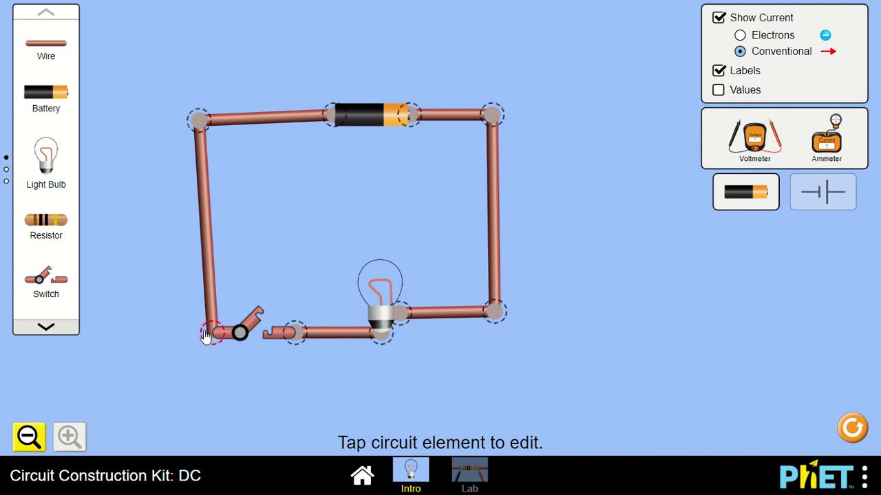
left_click_drag(206, 124, 227, 120)
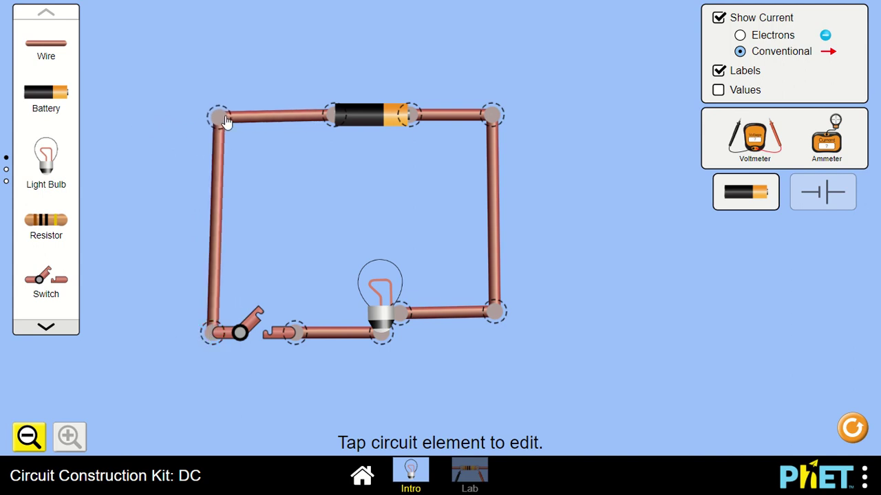
left_click(259, 326)
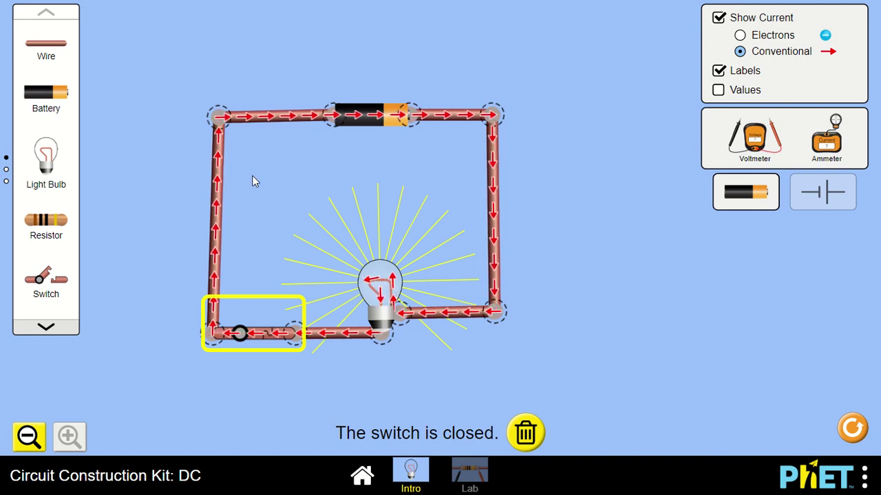
left_click(260, 337)
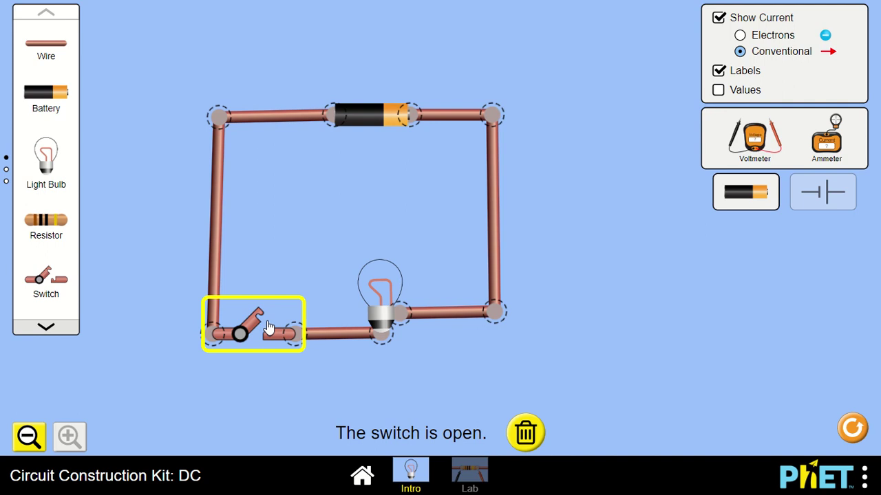
Step: Cut the top-left junction and the junction by the switch, then remove the left vertical wire
left_click(219, 118)
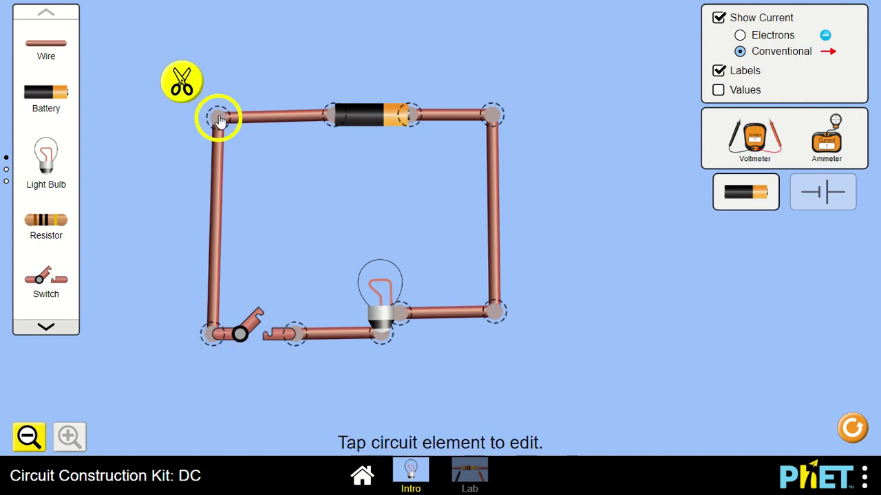
left_click(181, 82)
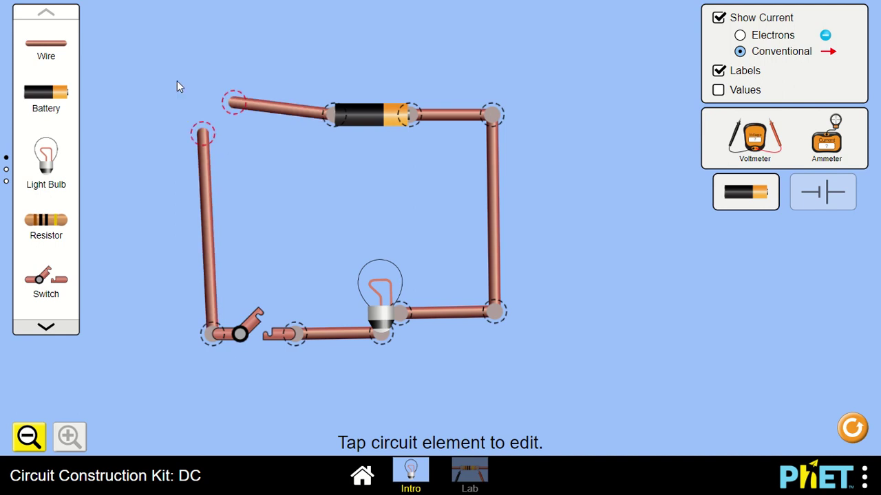
left_click(216, 336)
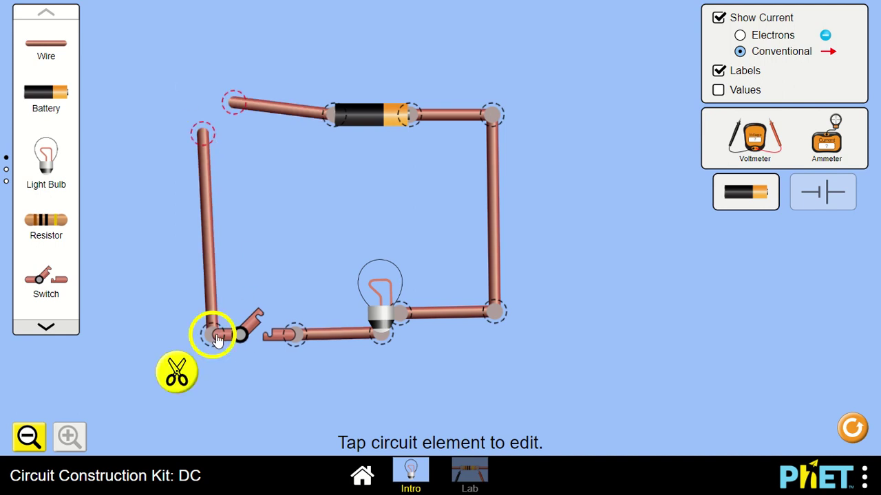
left_click(178, 372)
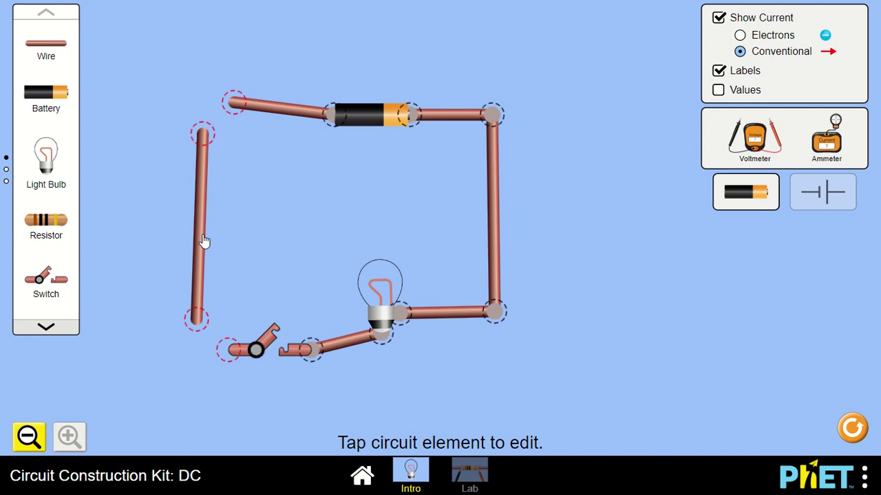
left_click_drag(204, 241, 59, 184)
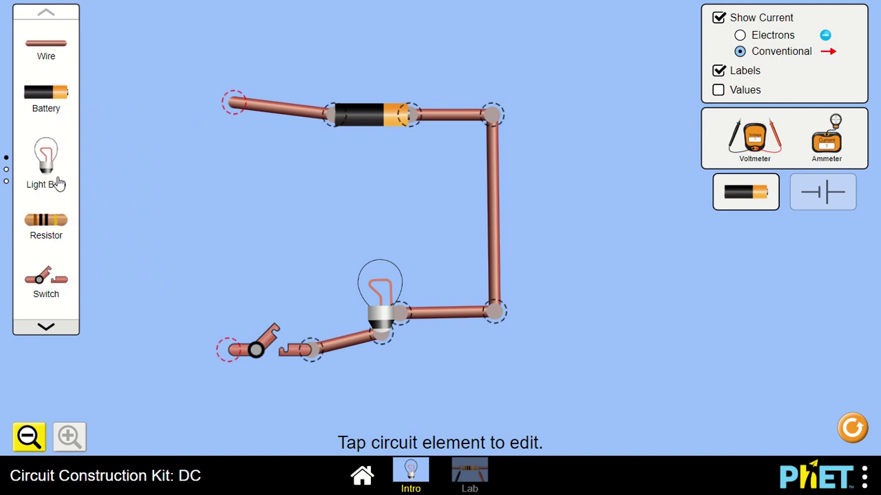
Step: Cut both battery junctions and drag the battery back to the toolbox
left_click(331, 117)
left_click(331, 168)
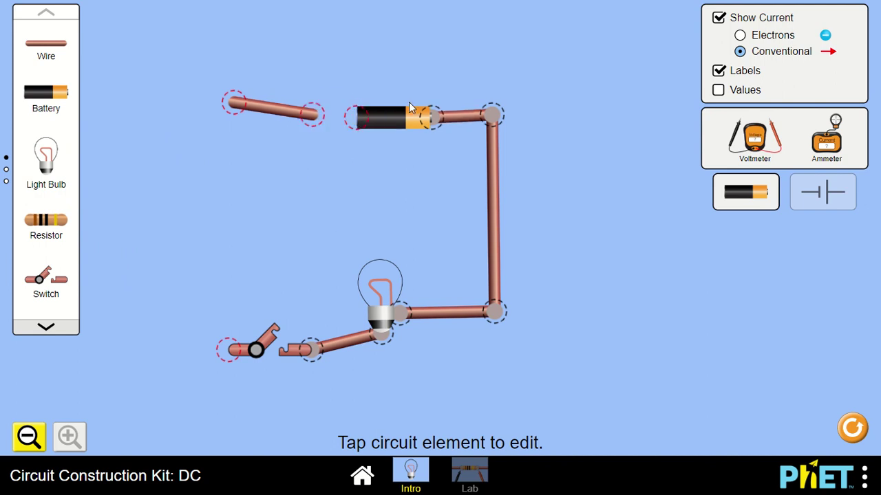
left_click(431, 117)
left_click(434, 172)
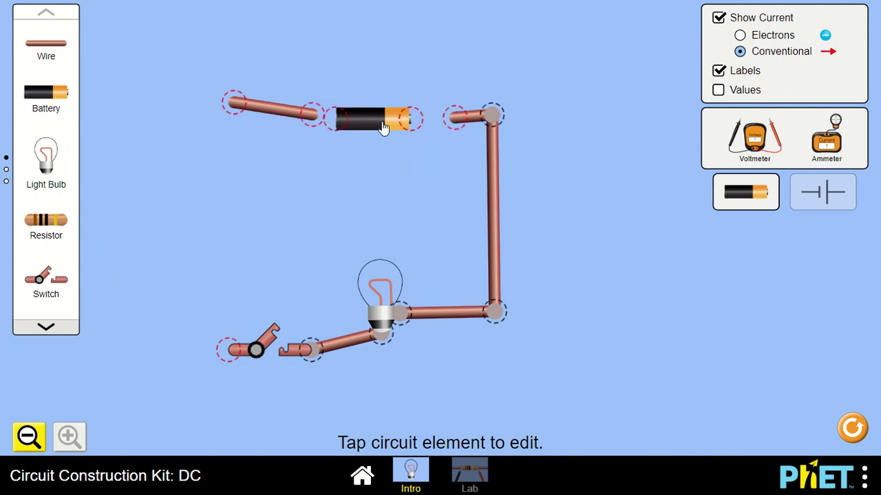
left_click_drag(384, 127, 60, 117)
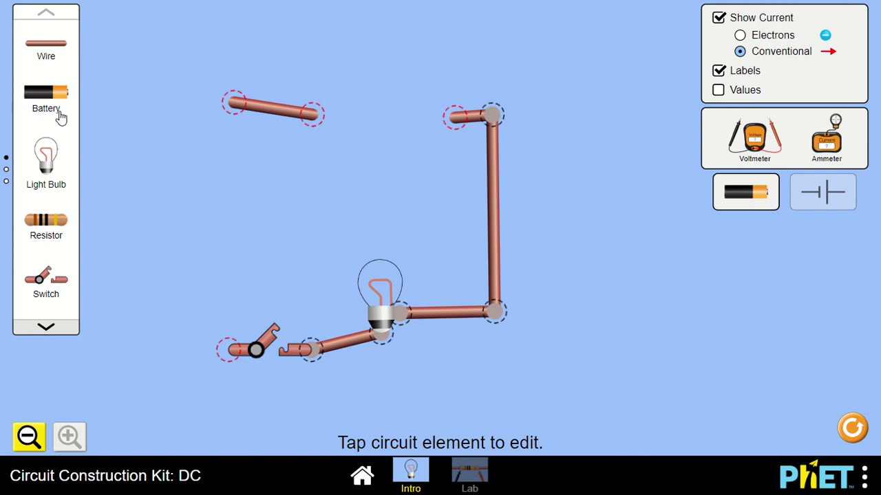